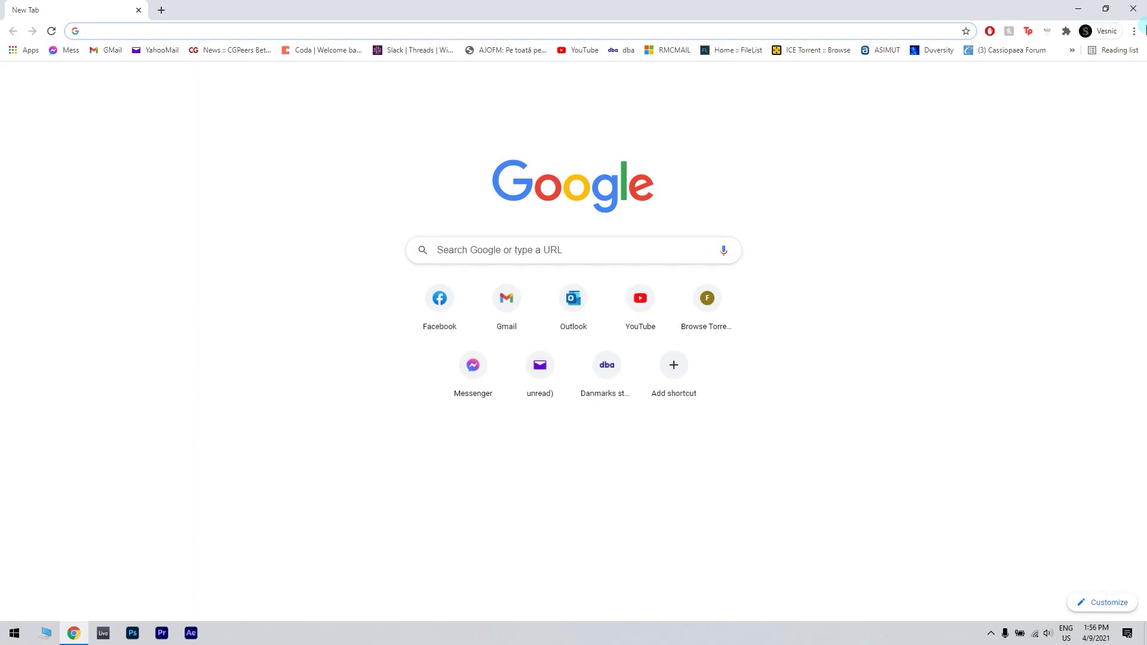
# - Switch off 'Use hardware acceleration when available' under Chrome's advanced System settings
pyautogui.click(1133, 31)
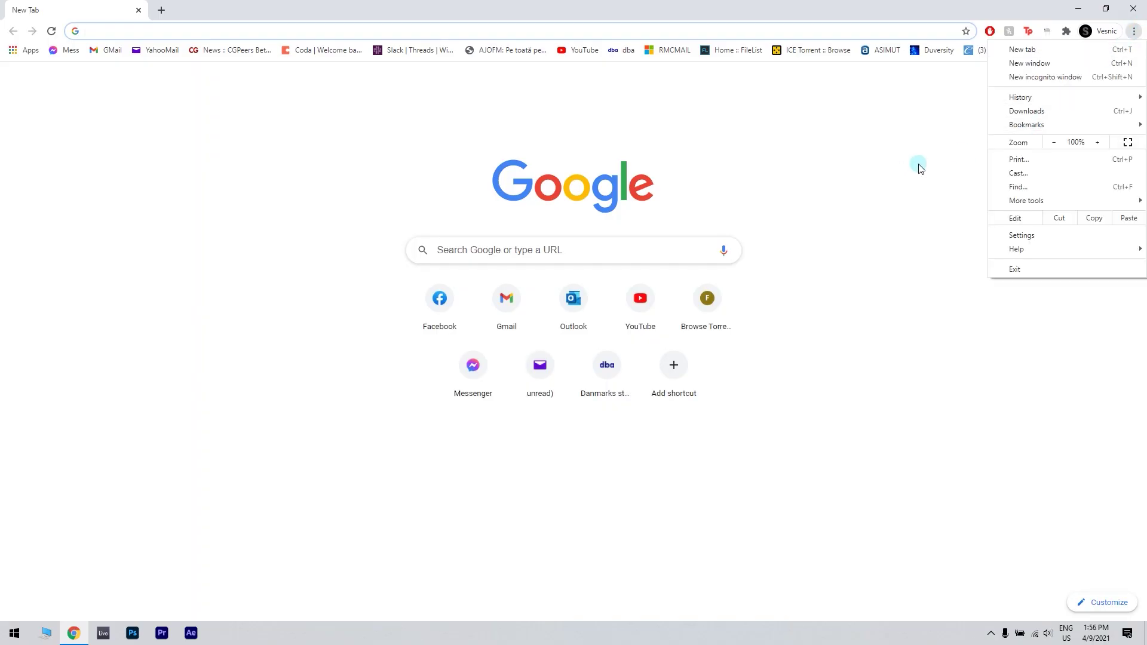
pyautogui.click(1016, 235)
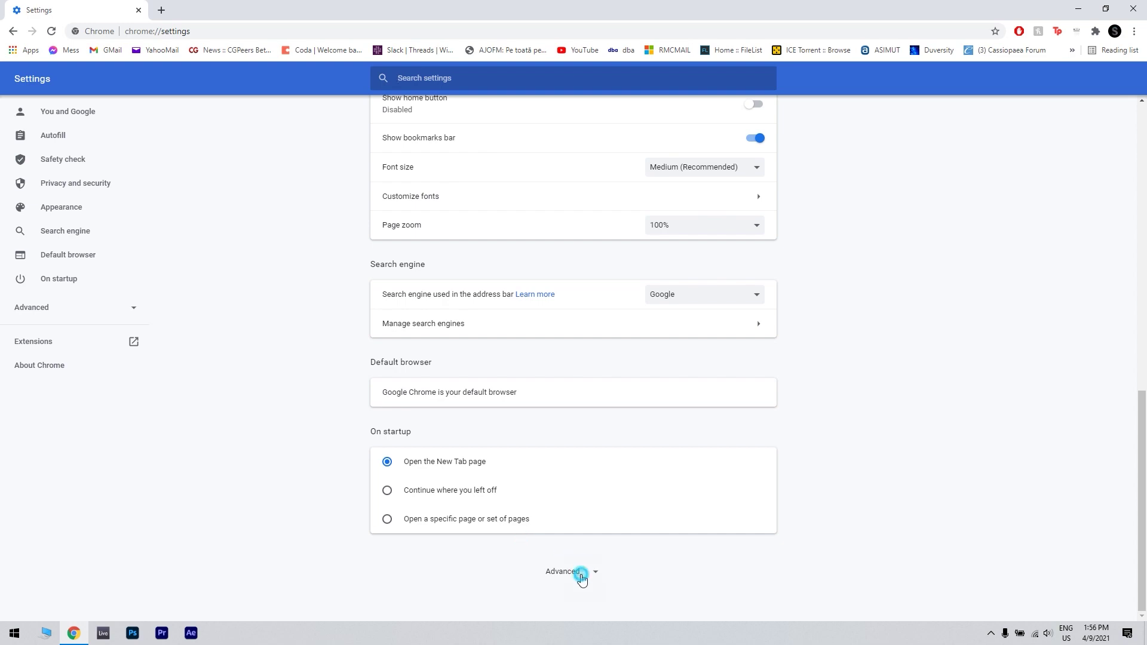
pyautogui.click(573, 572)
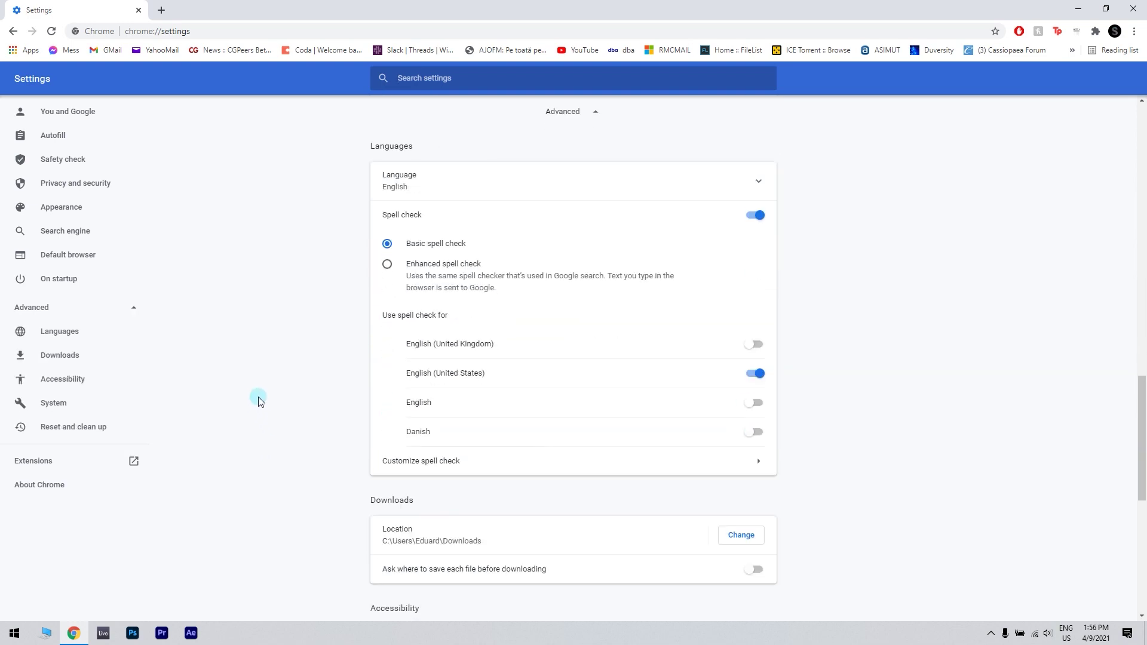
pyautogui.scroll(-8, 260, 382)
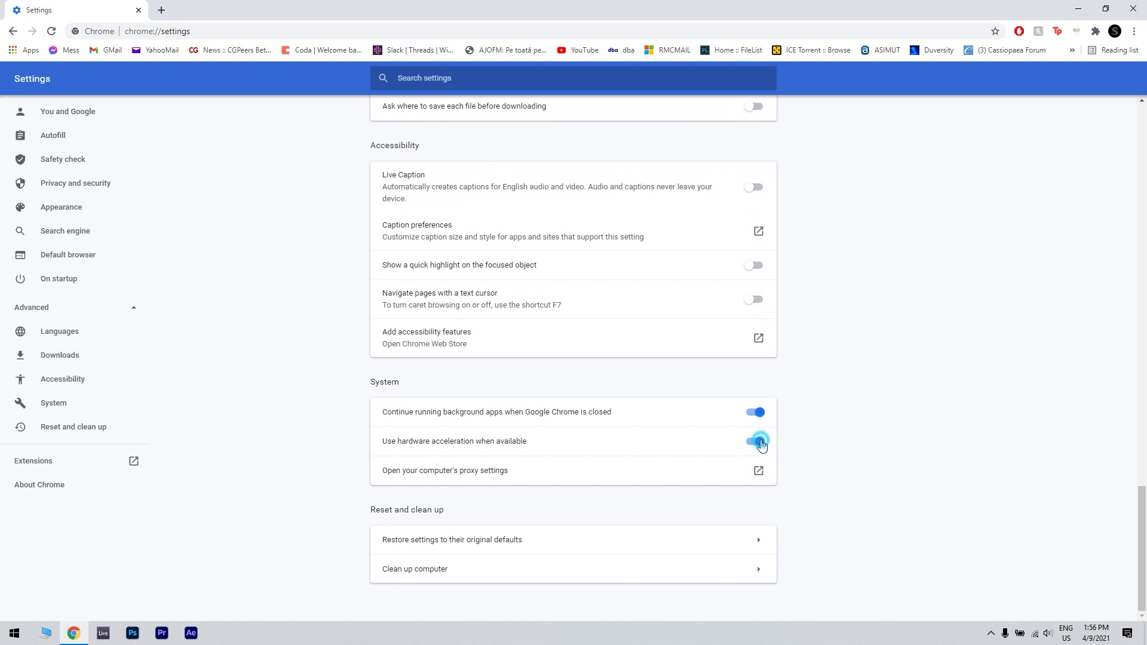
pyautogui.click(756, 442)
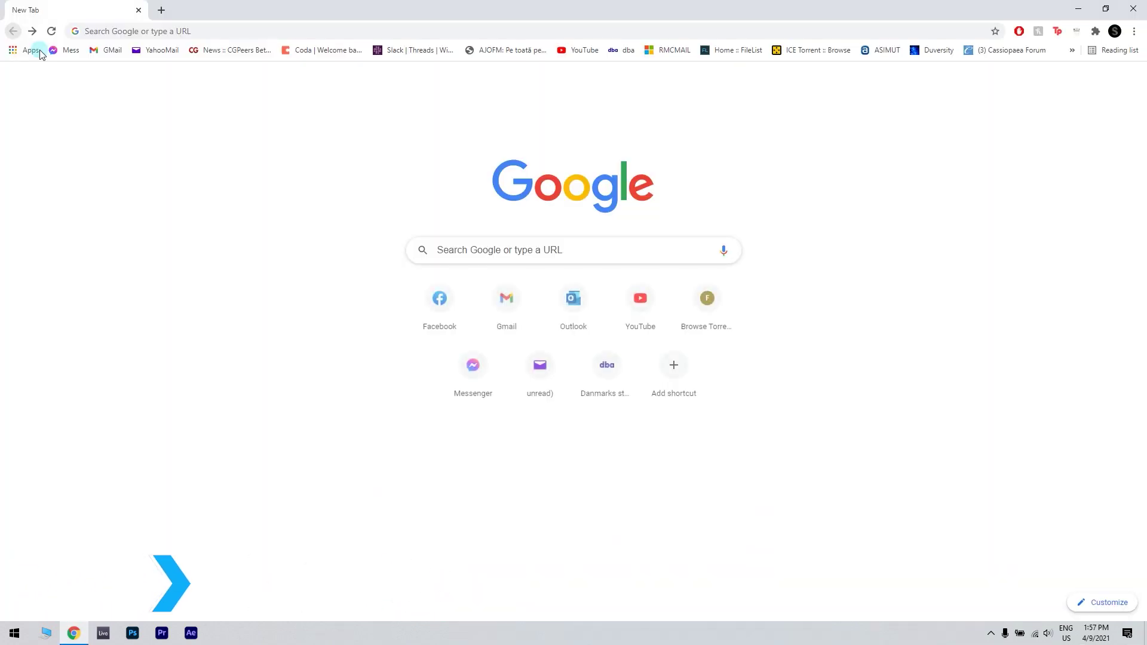
# - Clear Chrome's browsing history, cookies and cached images and files for All time
pyautogui.click(1133, 31)
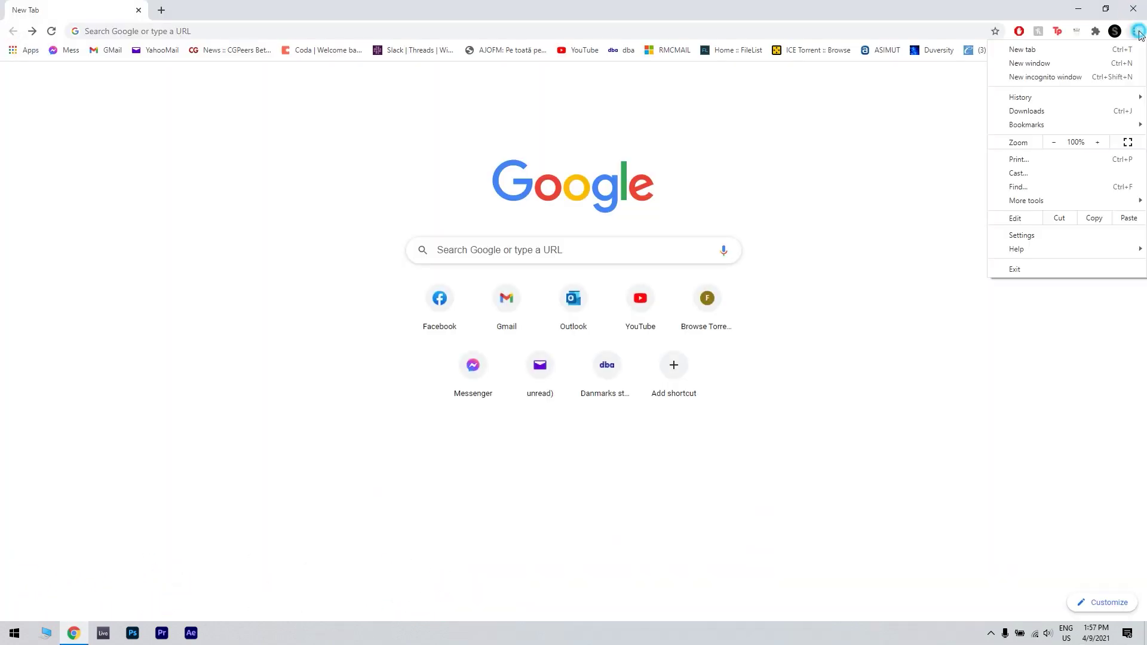
pyautogui.click(1020, 235)
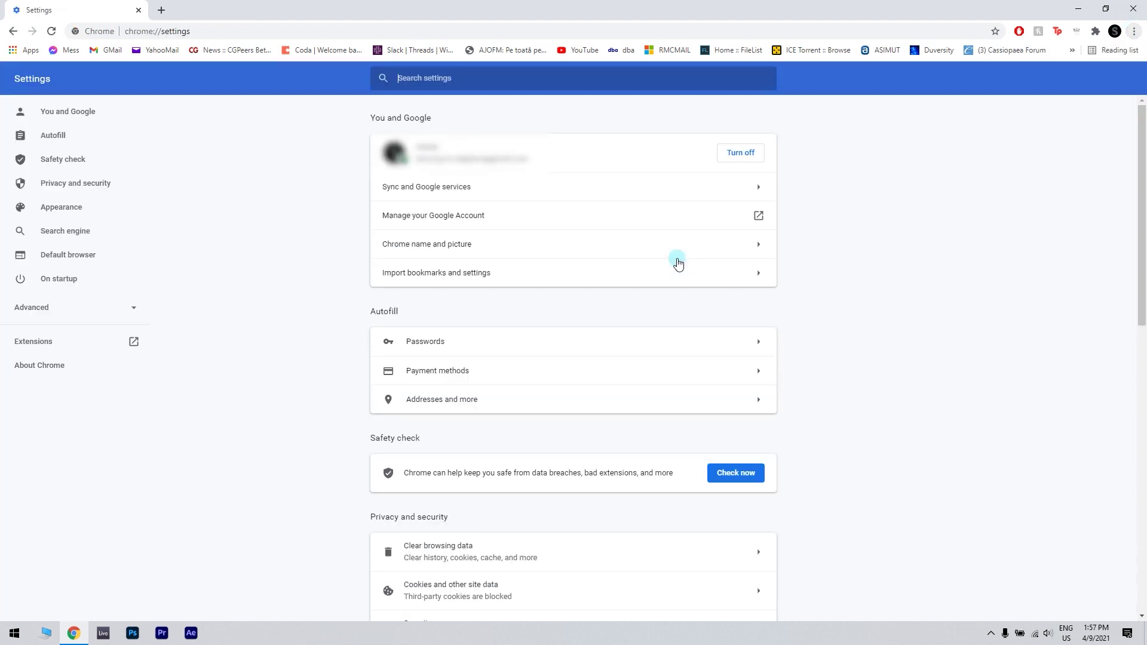
pyautogui.scroll(-3, 318, 266)
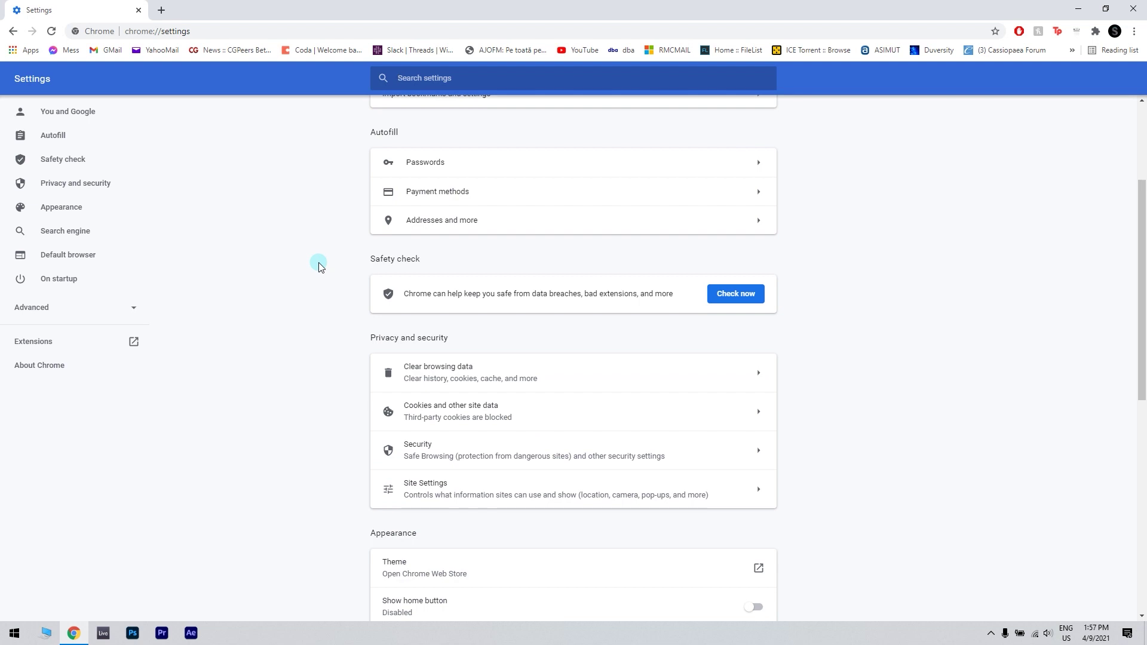
pyautogui.click(648, 376)
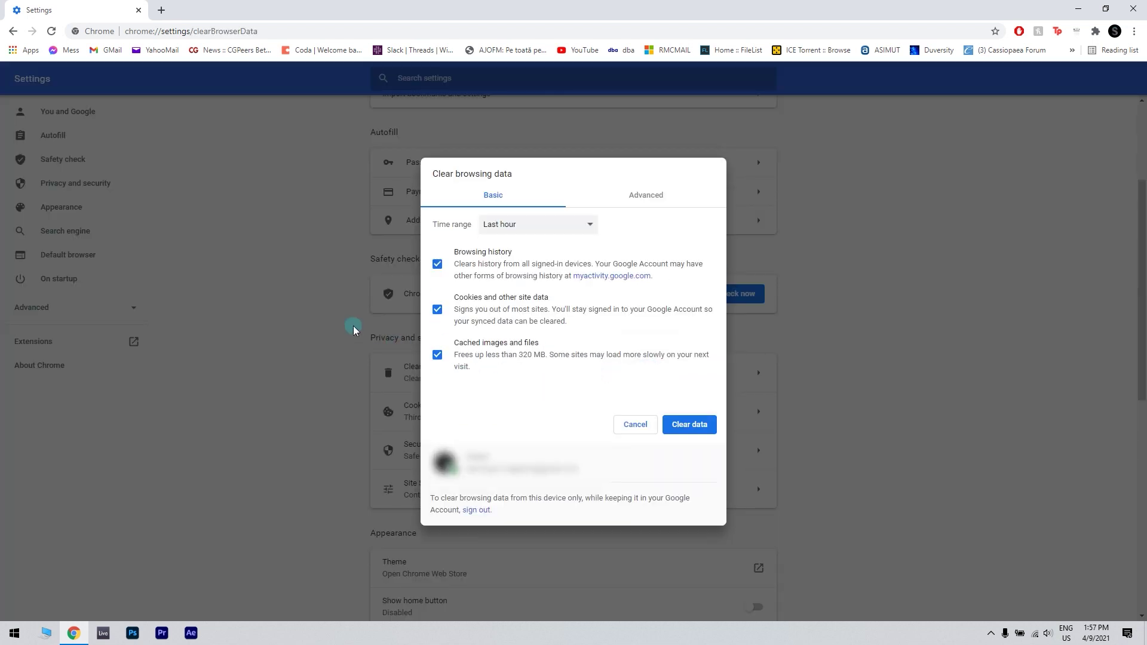
pyautogui.click(582, 222)
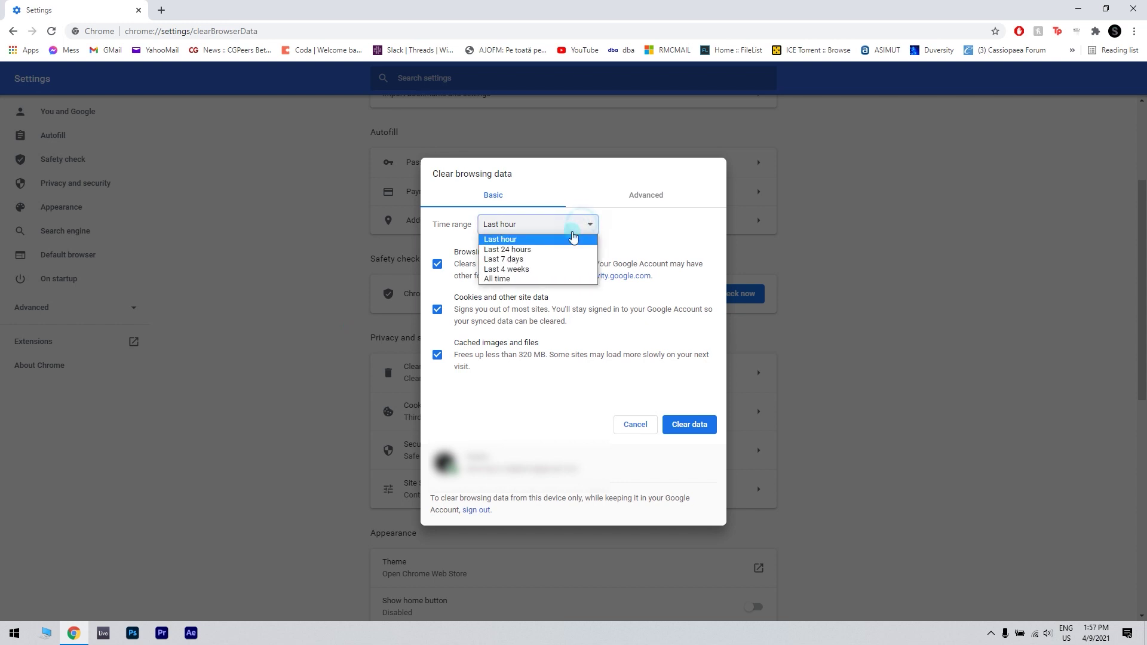
pyautogui.click(507, 284)
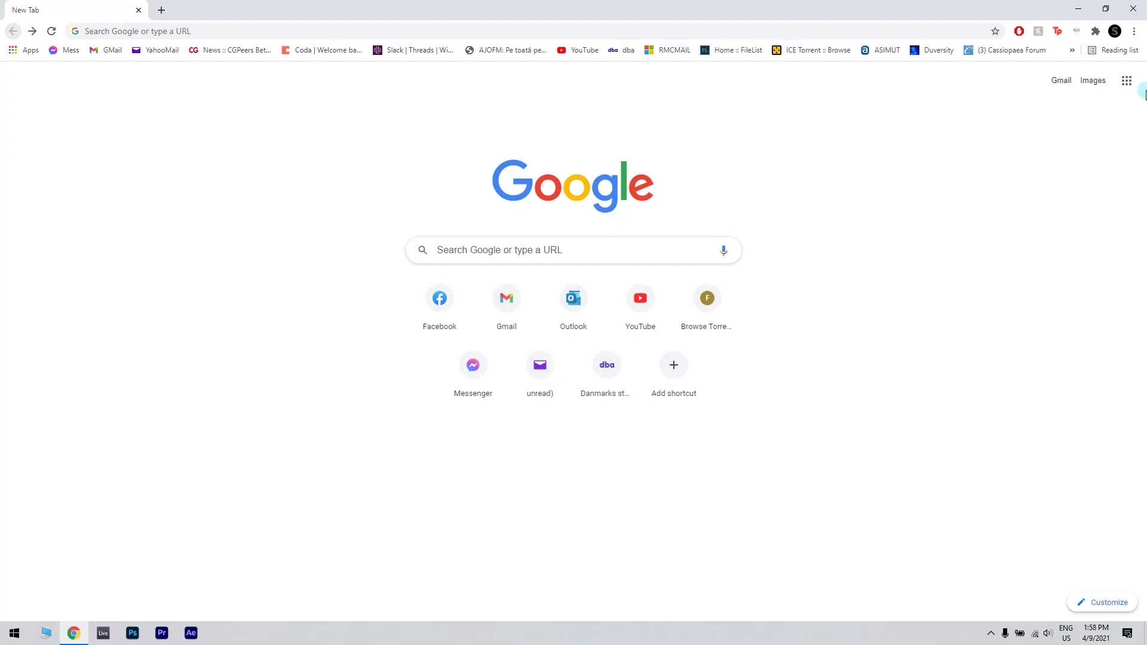
# - Switch off the AdBlock, Honey and one other extension on Chrome's Extensions page
pyautogui.click(1134, 33)
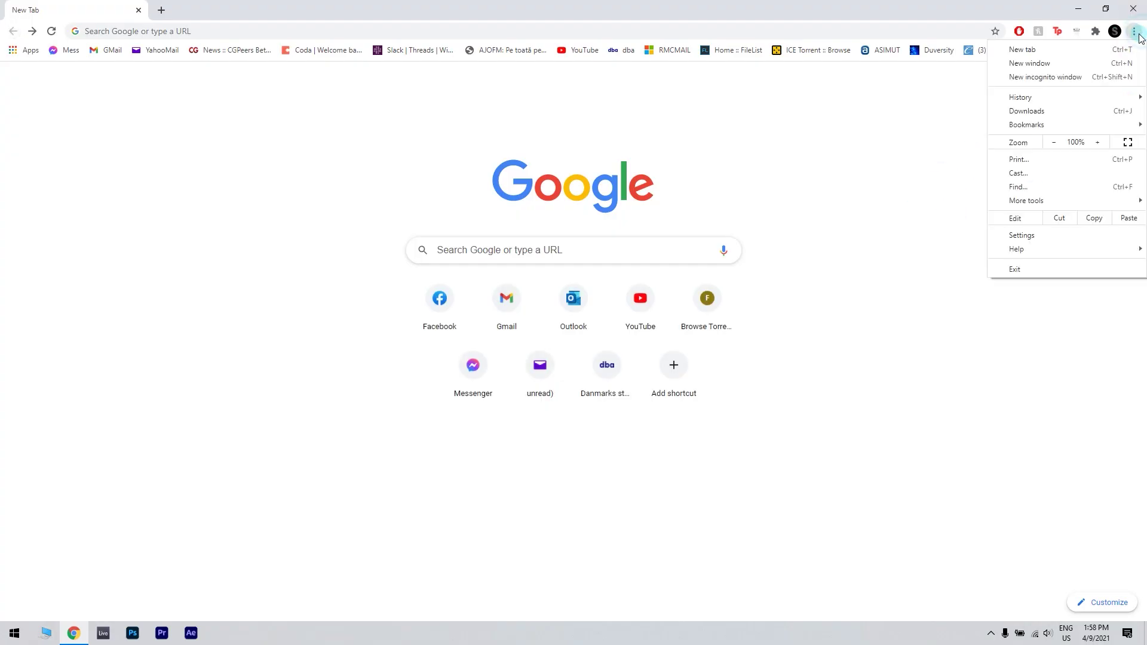
pyautogui.click(1046, 202)
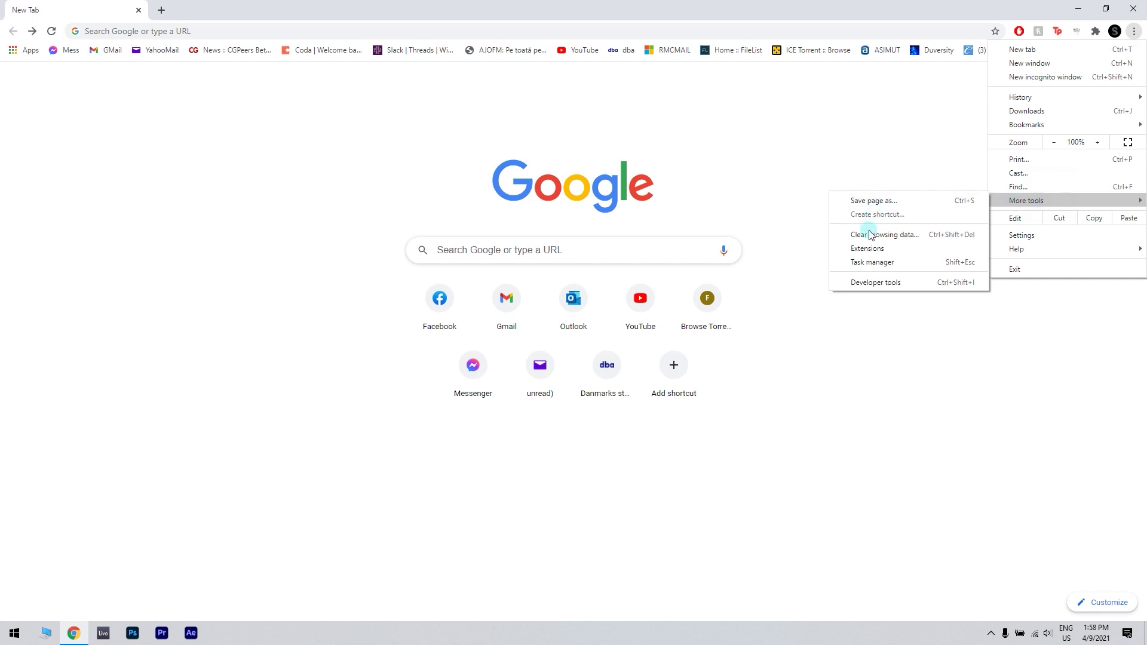
pyautogui.click(871, 249)
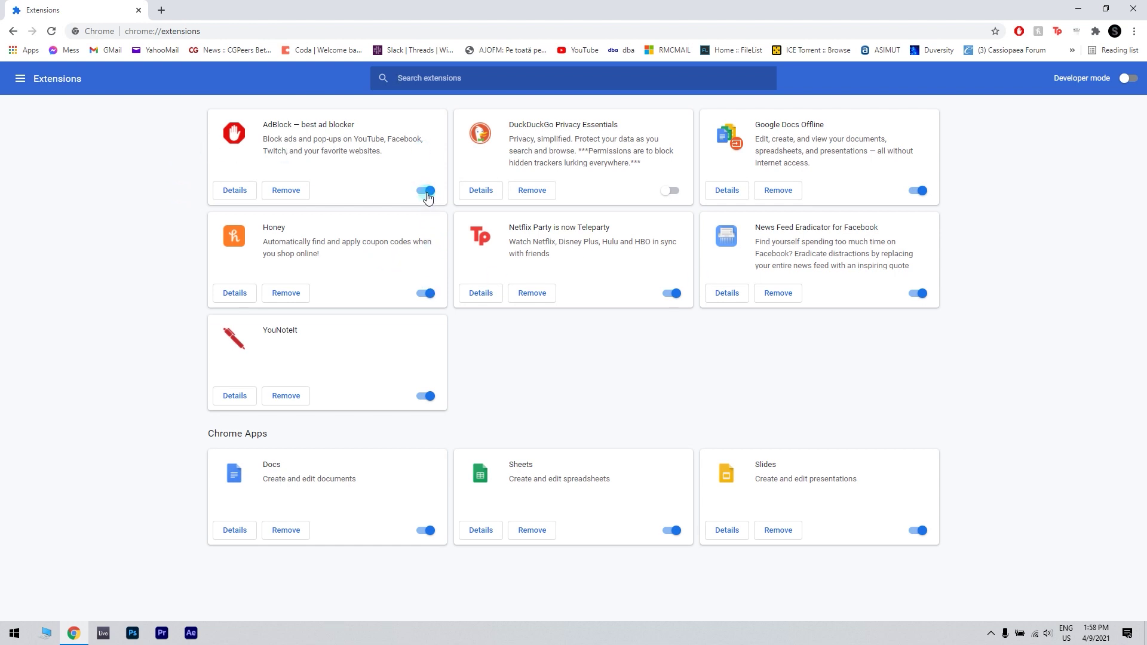
pyautogui.click(426, 191)
pyautogui.click(427, 293)
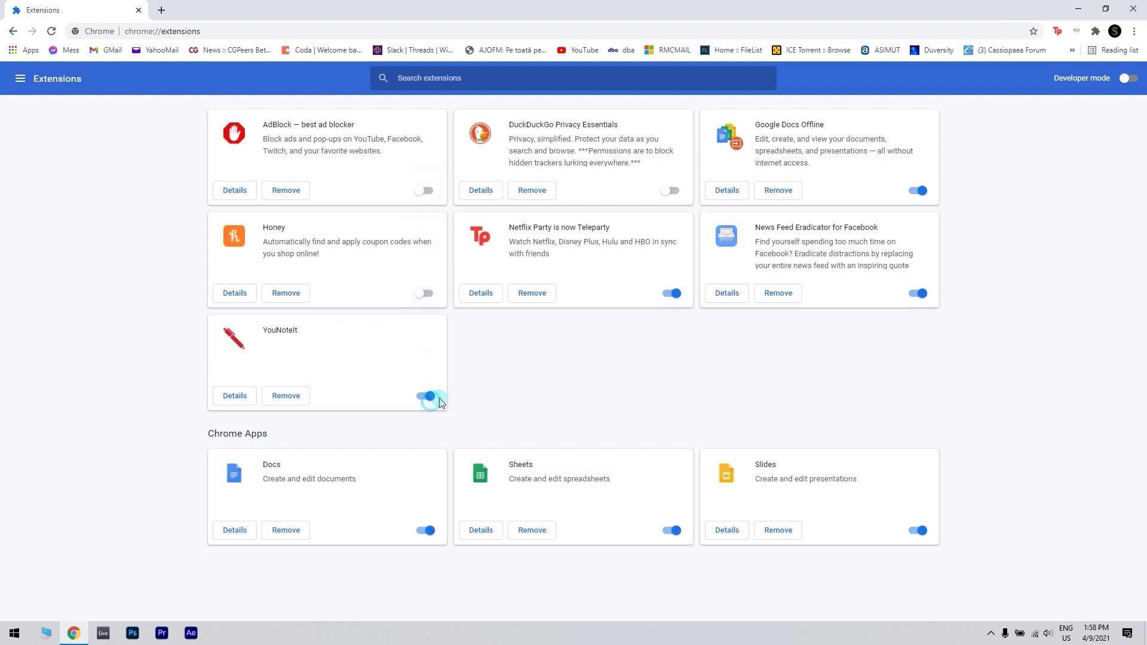
pyautogui.click(672, 293)
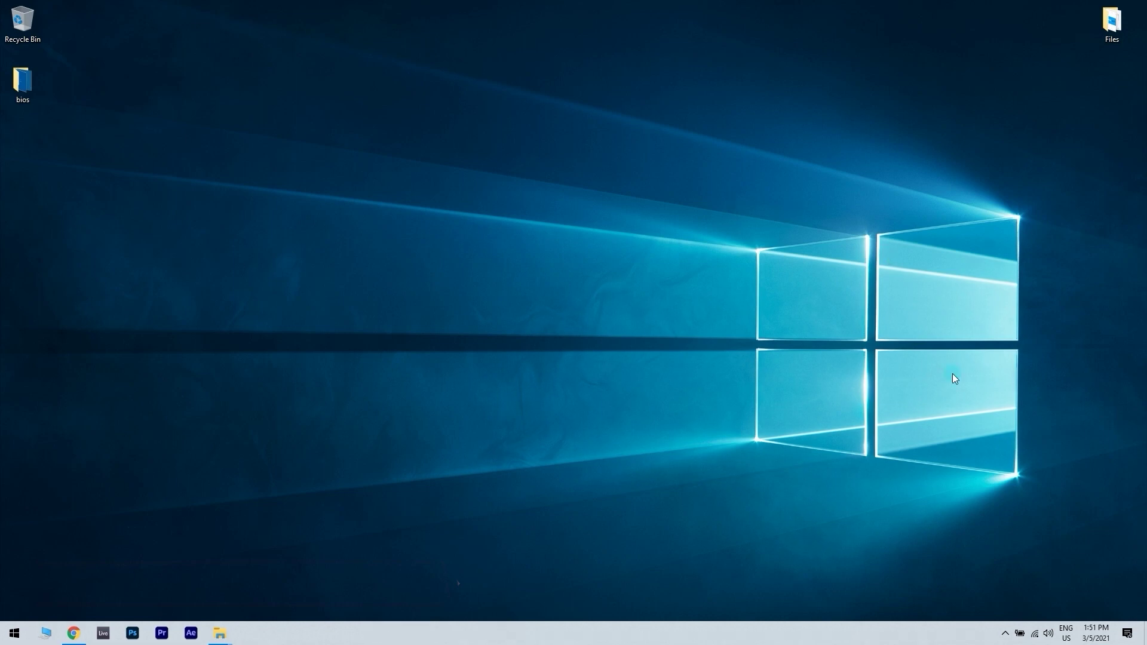
# - Bring up the list of network adapters from the Network & Internet settings
pyautogui.rightClick(1034, 633)
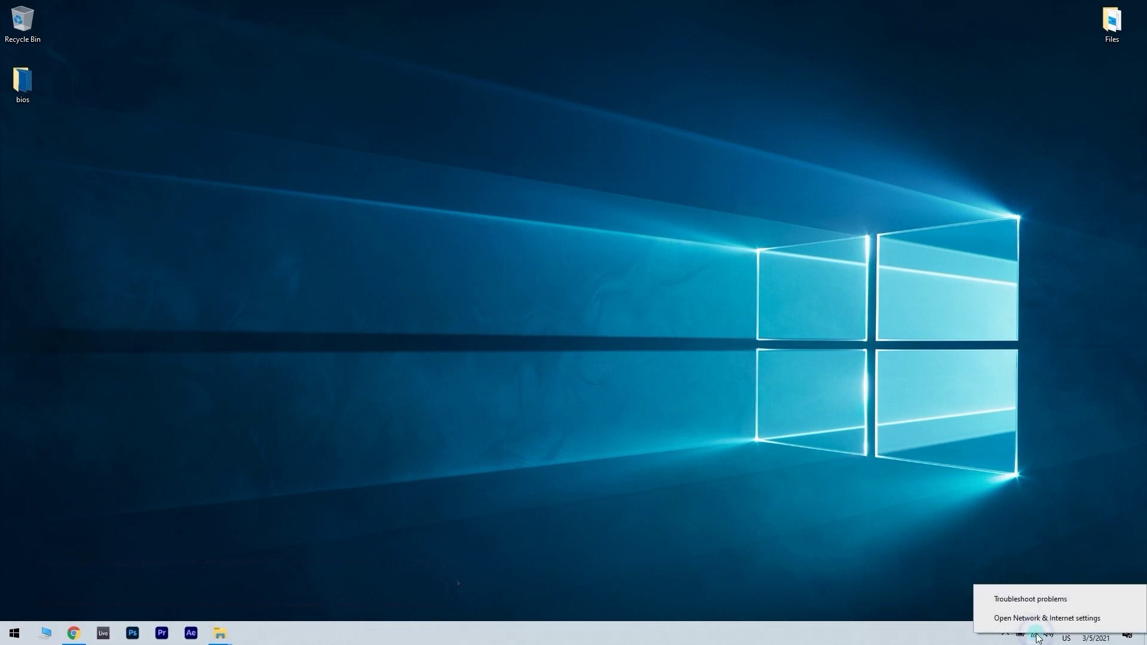
pyautogui.click(1073, 621)
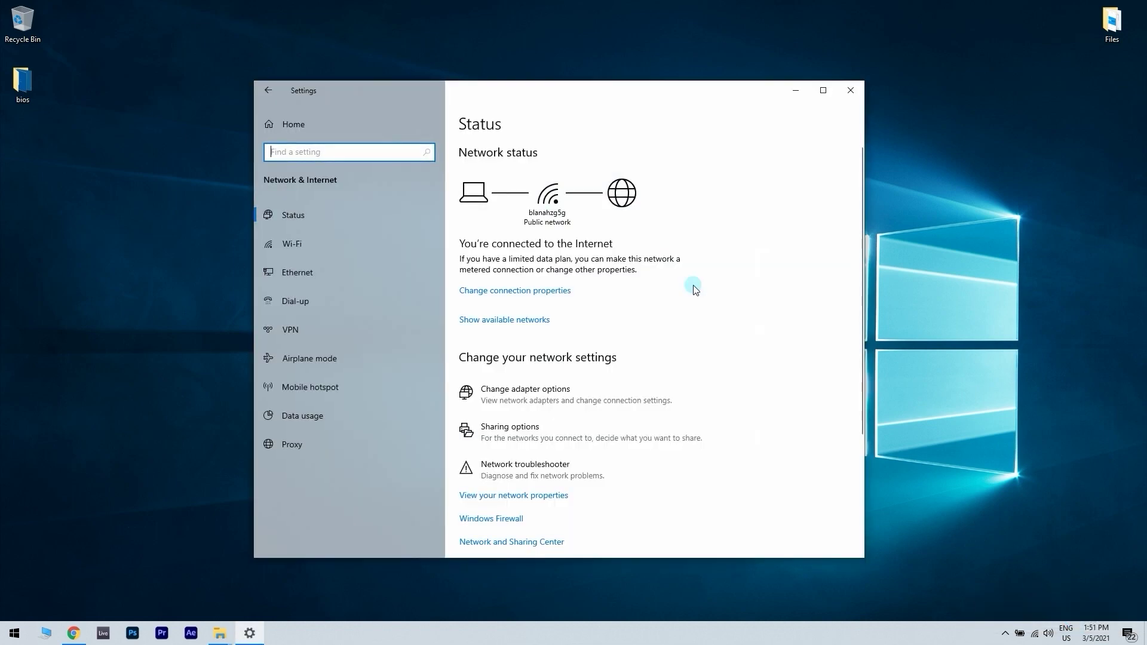
pyautogui.click(579, 390)
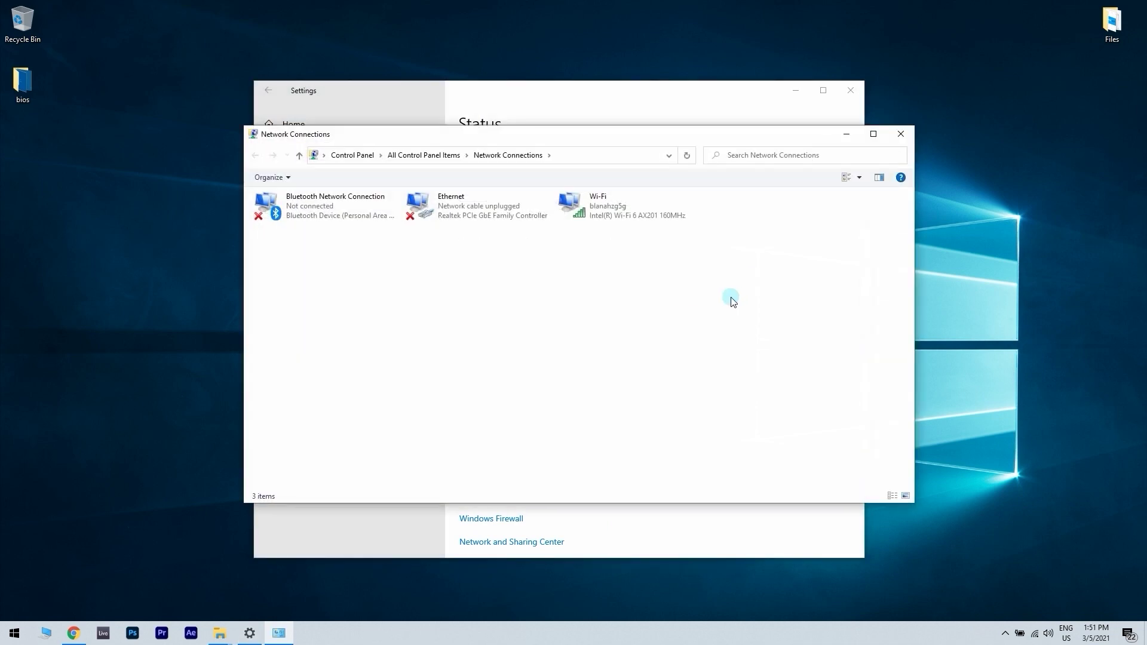
# - Open the Ethernet adapter's Internet Protocol Version 4 (TCP/IPv4) properties
pyautogui.rightClick(465, 218)
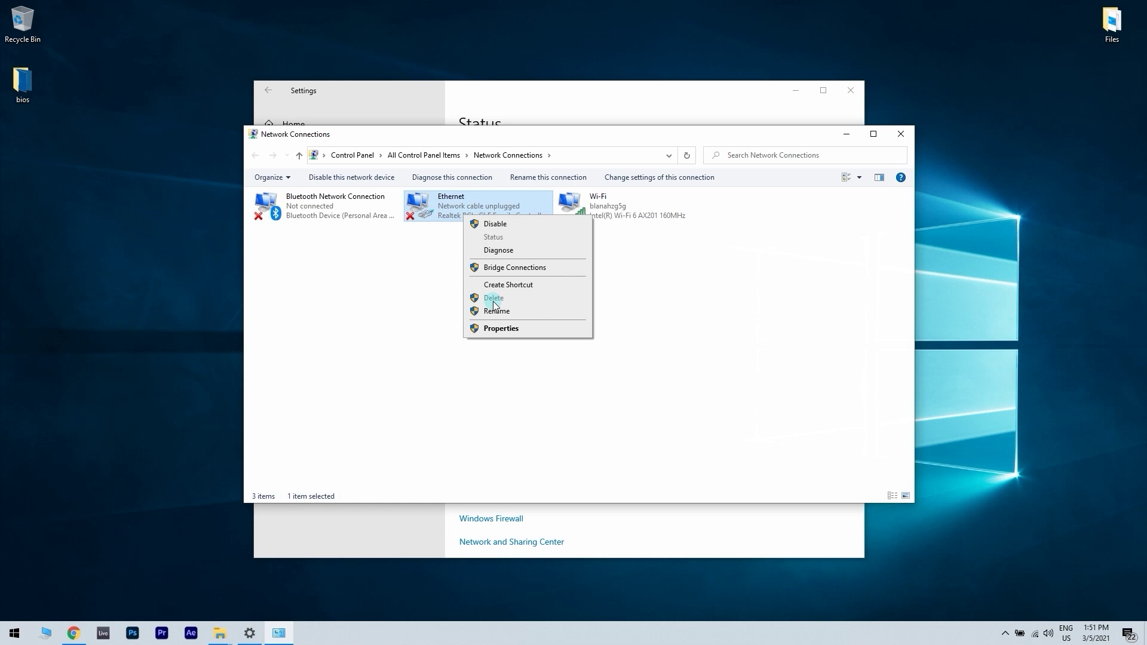
pyautogui.click(499, 328)
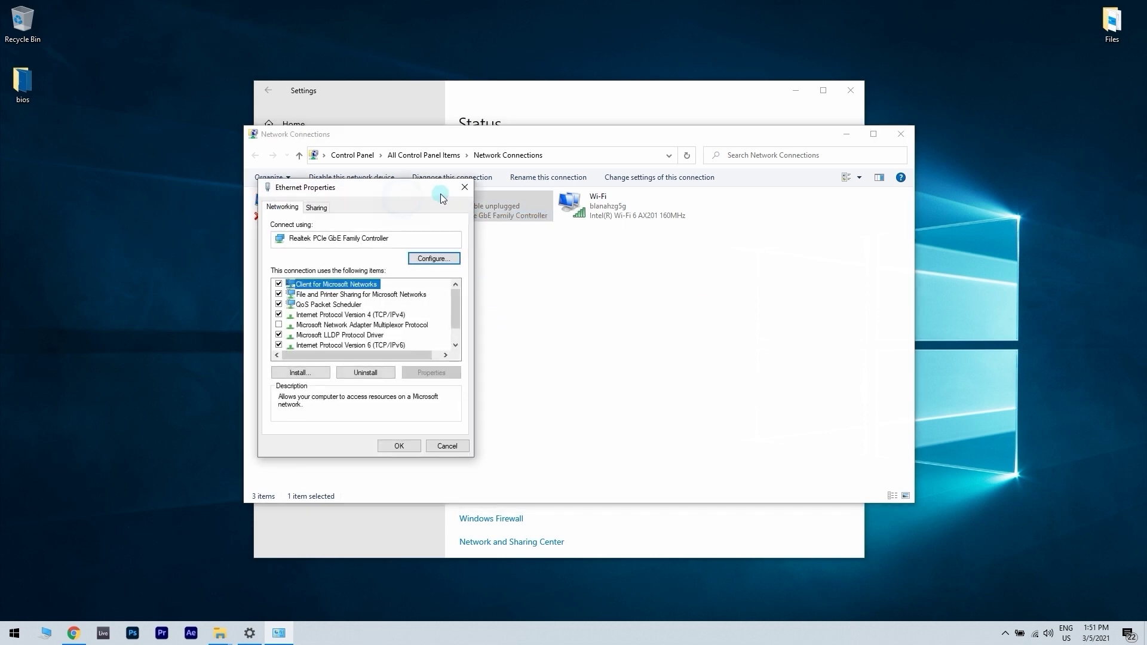
pyautogui.moveTo(441, 195); pyautogui.dragTo(553, 202)
pyautogui.moveTo(568, 314); pyautogui.dragTo(571, 322)
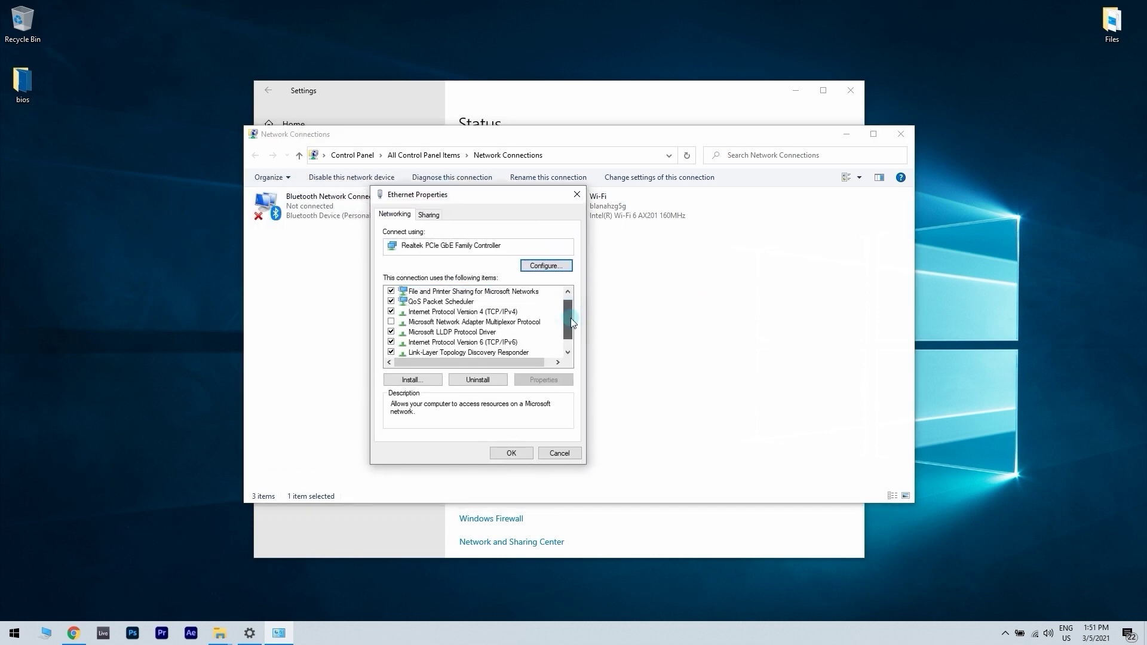
pyautogui.click(494, 314)
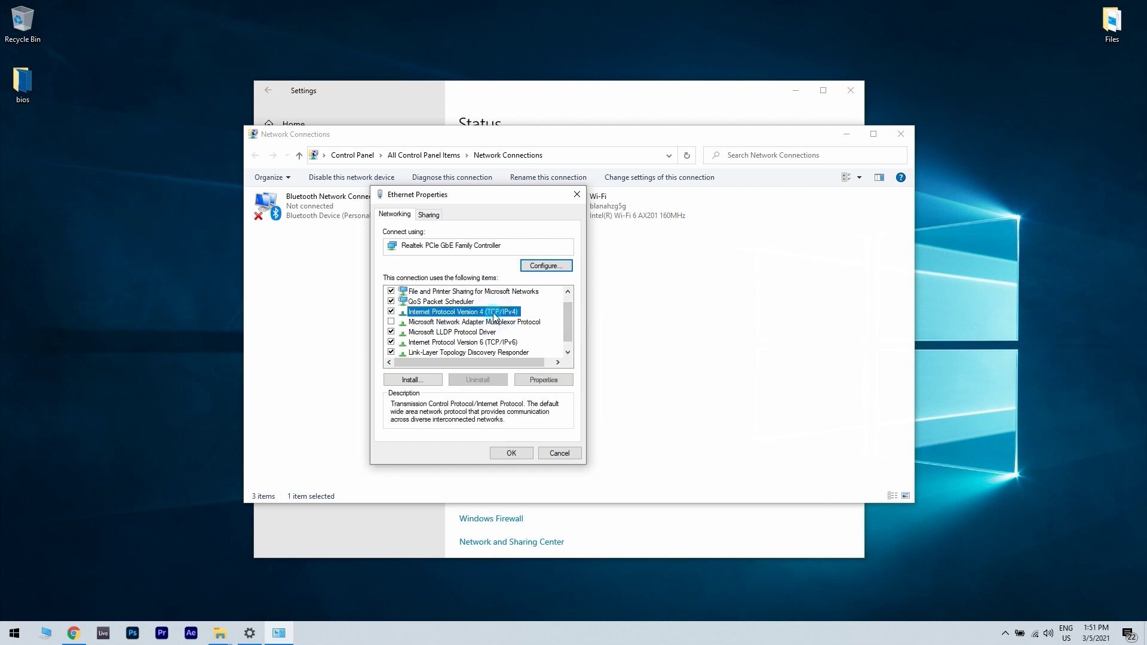
pyautogui.click(565, 380)
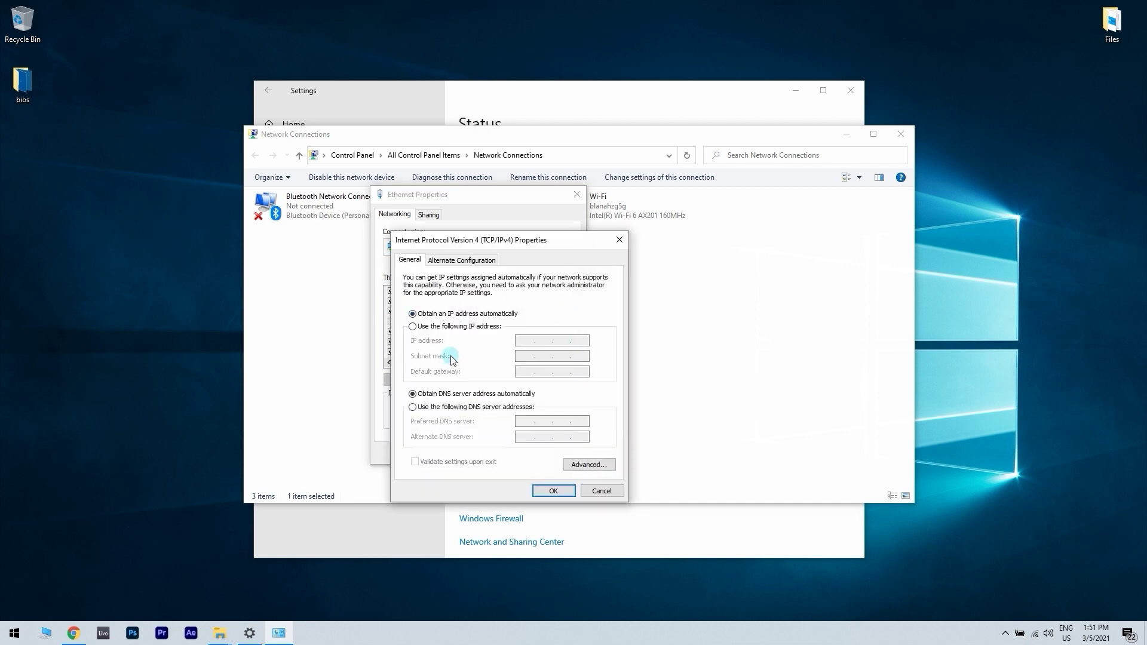
# - Enter DNS servers 8.8.8.8 (preferred) and 8.8.4.4 (alternate) and save
pyautogui.click(413, 407)
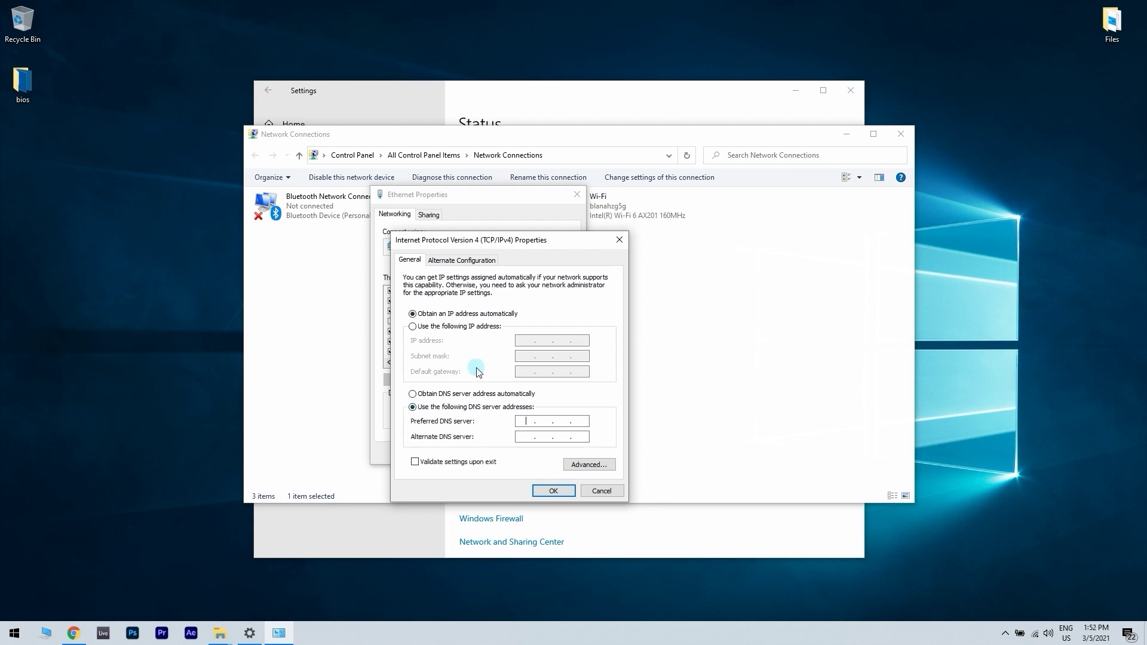
pyautogui.write('8.8.8.8')
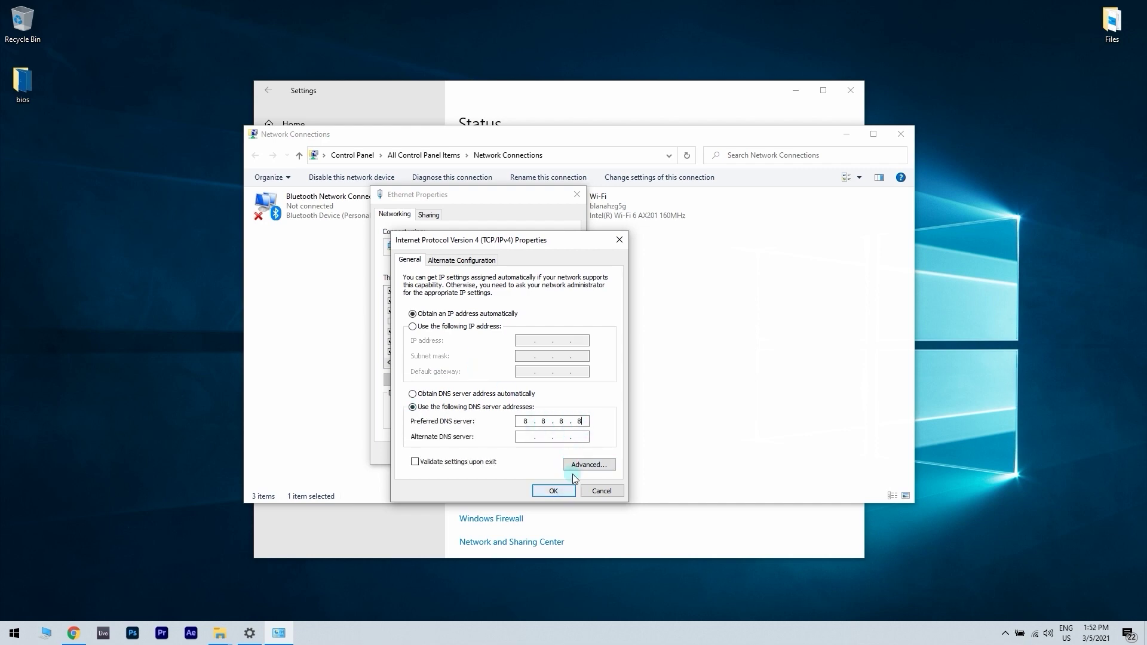
pyautogui.click(533, 435)
pyautogui.write('8.8.4.4')
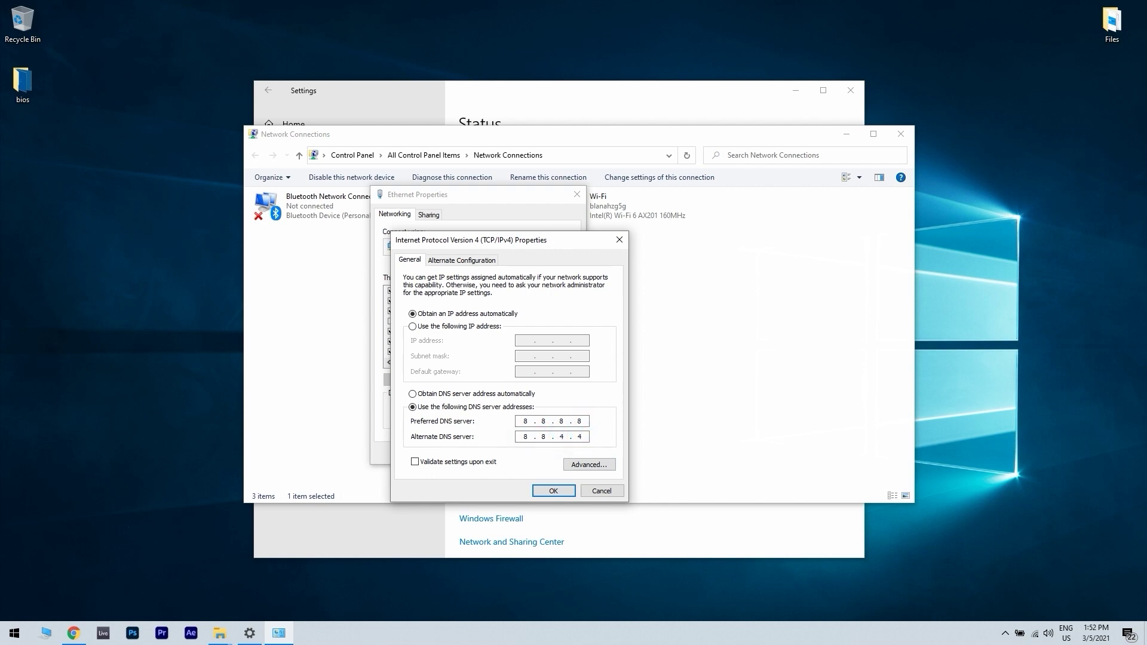
pyautogui.click(553, 491)
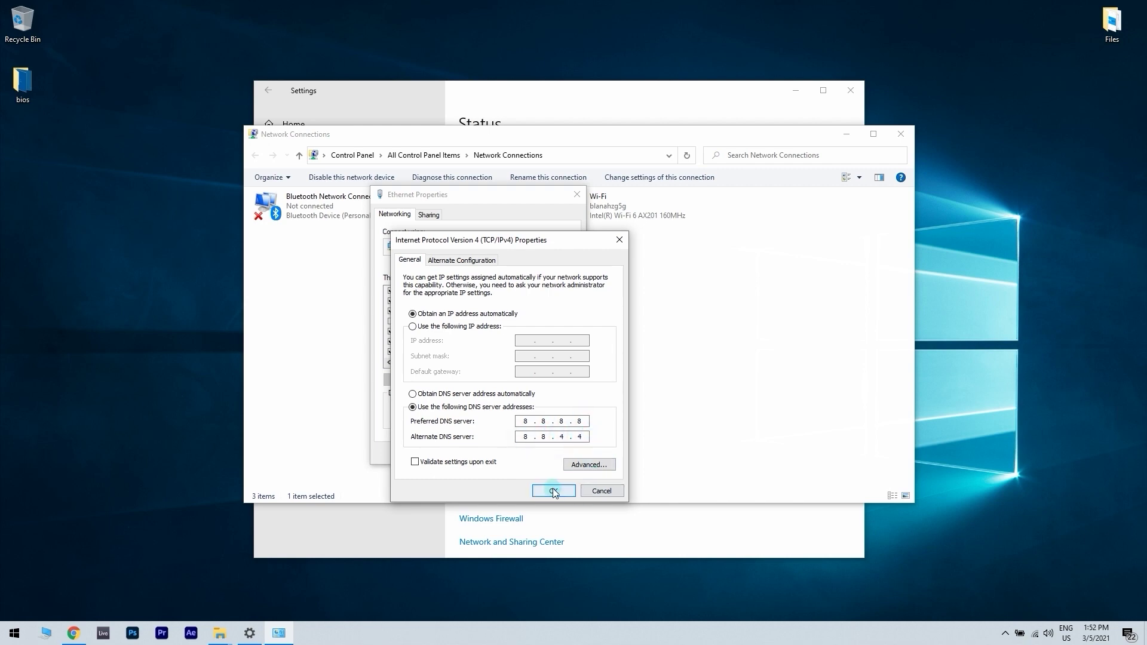